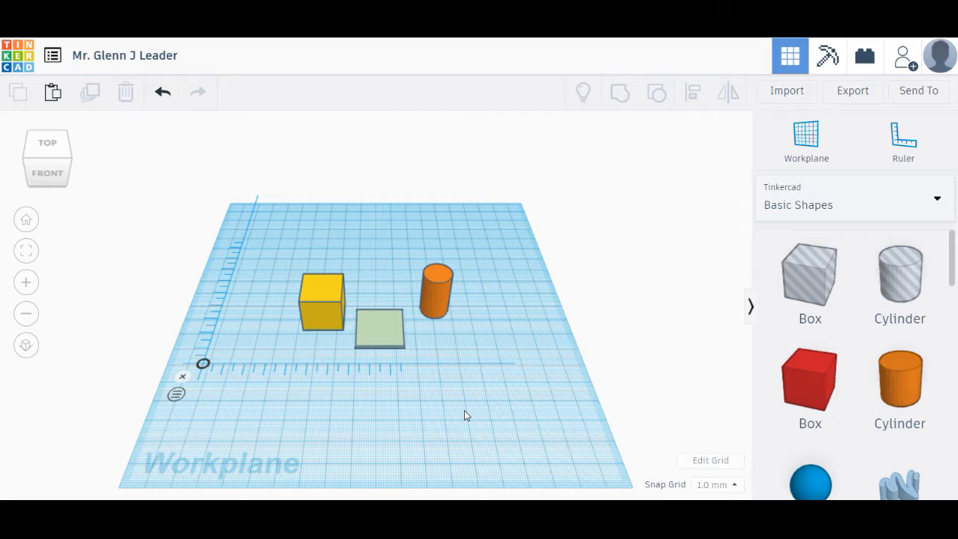
Place the yellow 20 mm box on the thin light-green plate, with the plate aligned beneath it
scroll(464, 410, "up", 4)
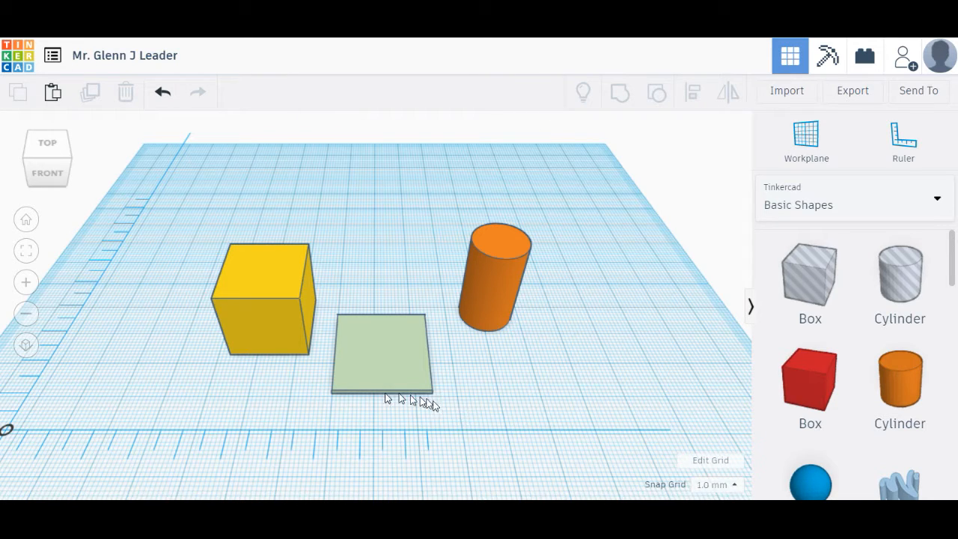
left_click(264, 346)
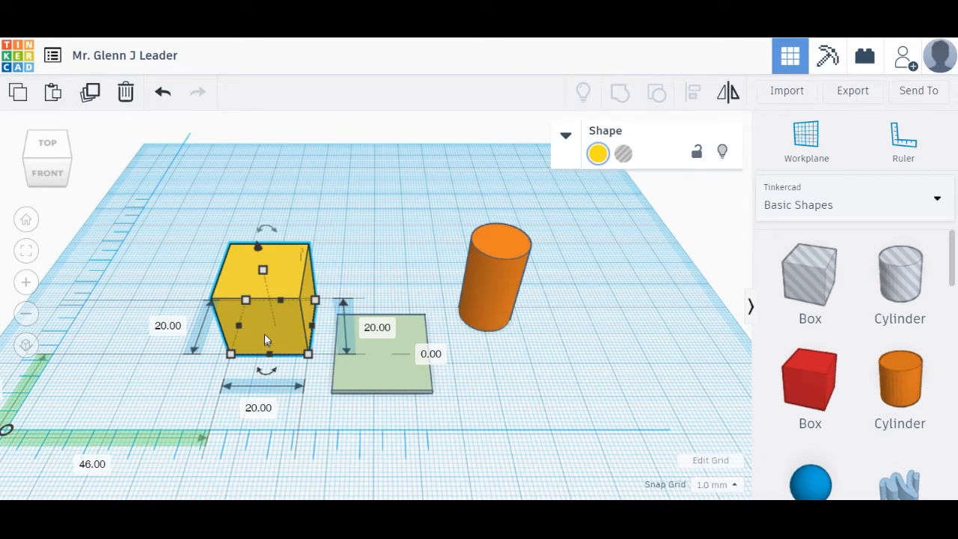
left_click_drag(264, 333, 384, 362)
right_click_drag(257, 483, 281, 475)
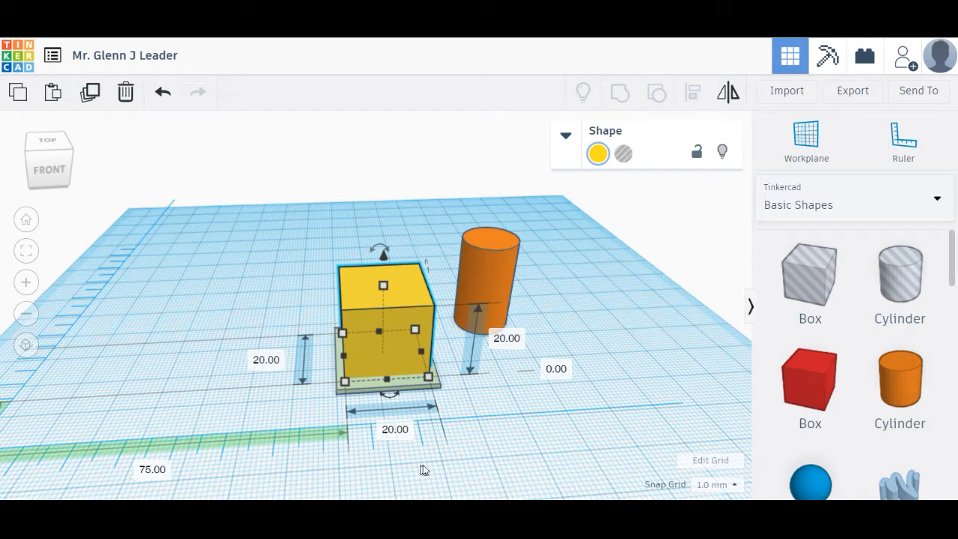
right_click_drag(483, 451, 474, 470)
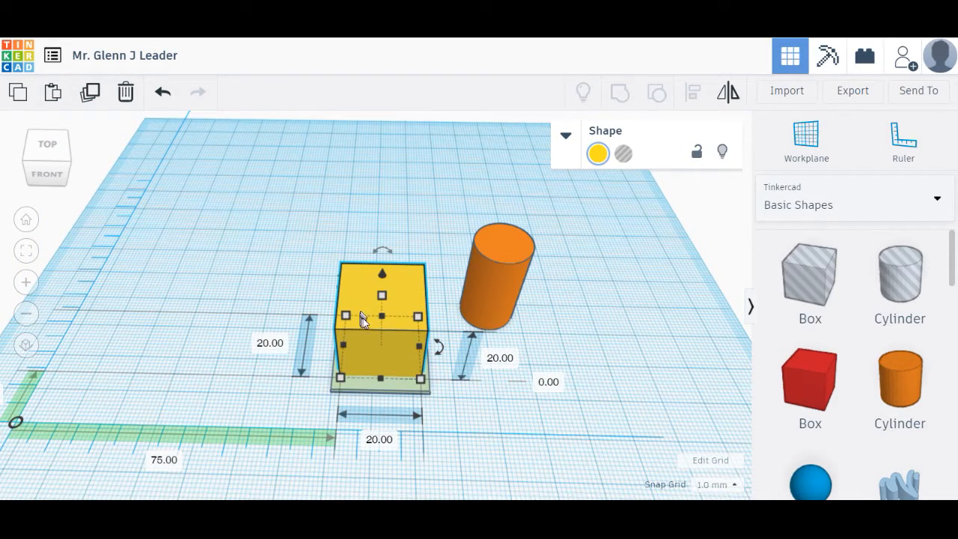
left_click(372, 392)
mouse_move(370, 391)
left_mouse_down()
mouse_move(231, 386)
mouse_move(371, 386)
left_mouse_up()
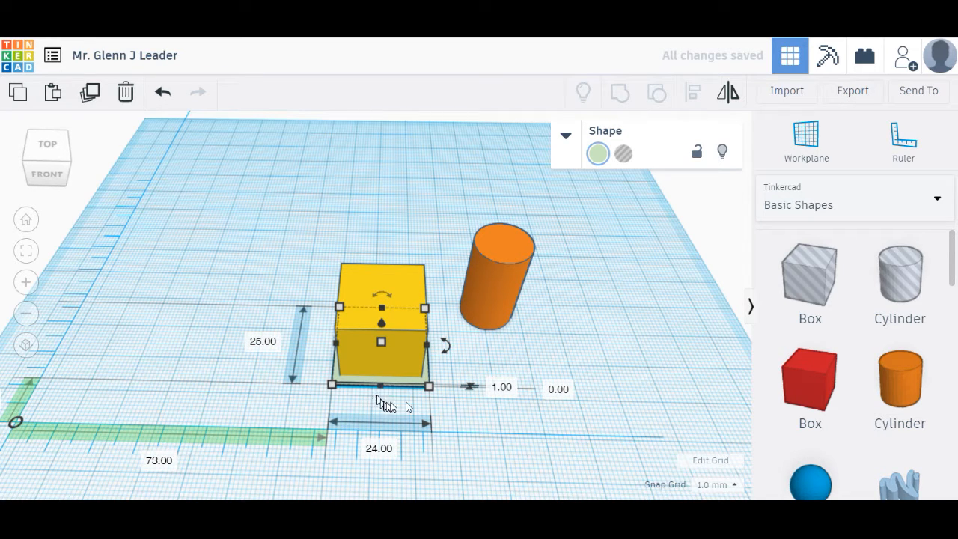
Resize the light-green plate to 26.88 × 28.00 mm so it borders the yellow box
left_click_drag(429, 390, 483, 448)
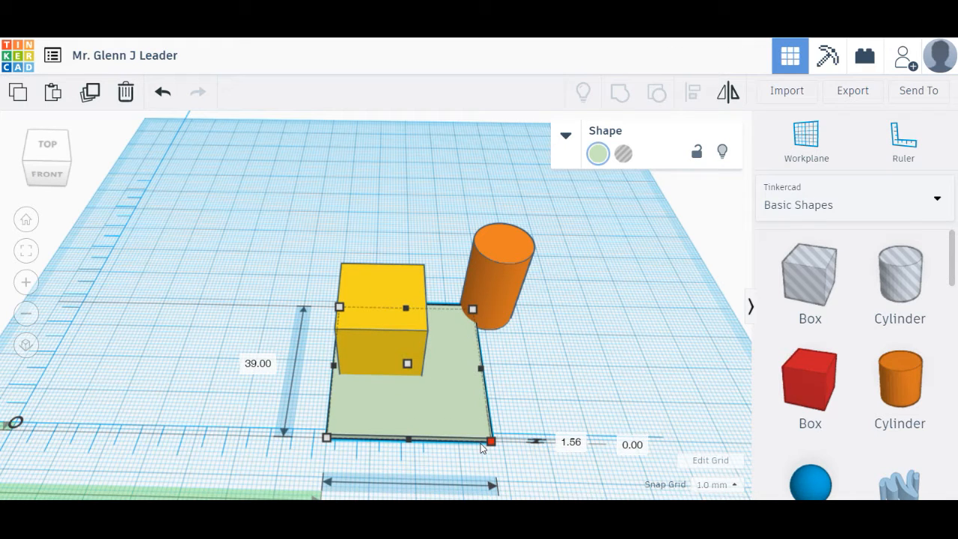
left_click_drag(483, 447, 427, 405)
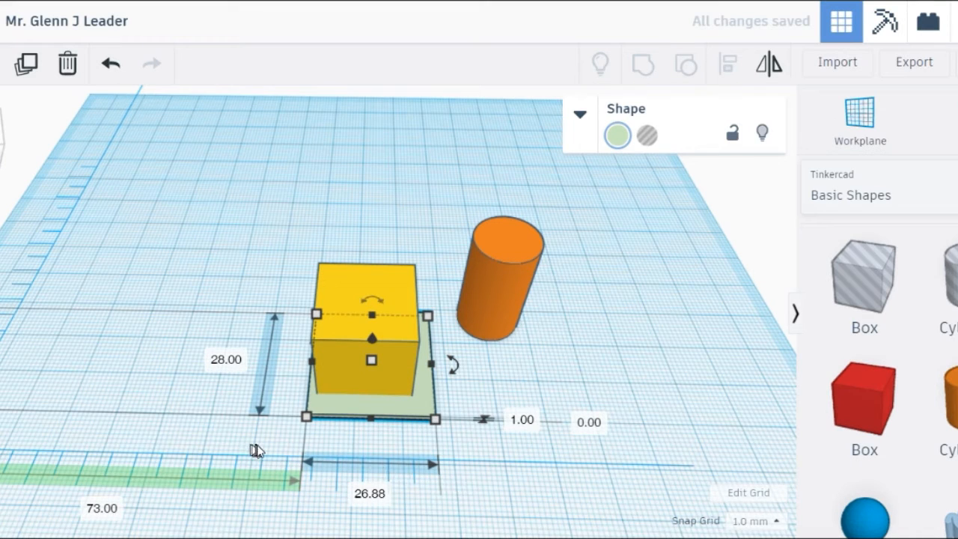
right_click_drag(475, 501, 470, 534)
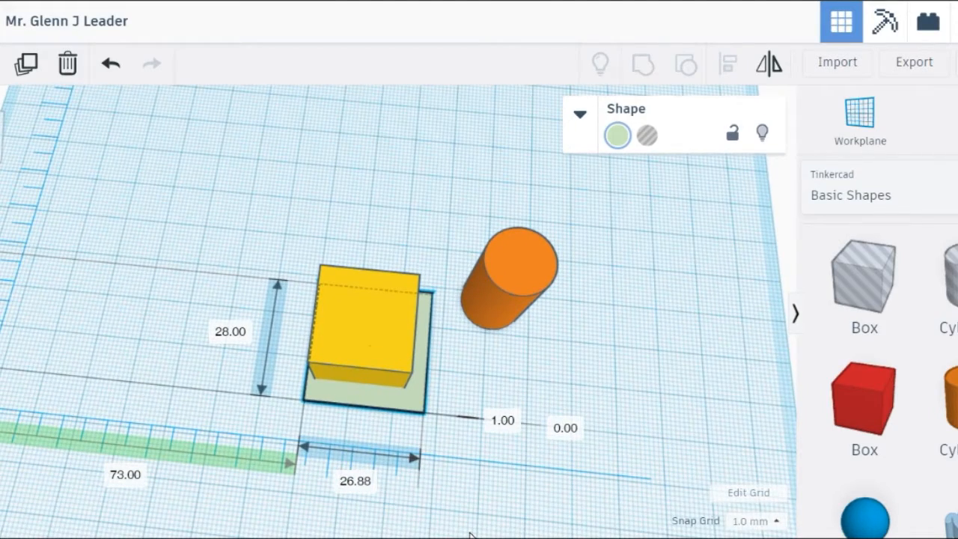
right_click_drag(470, 533, 455, 464)
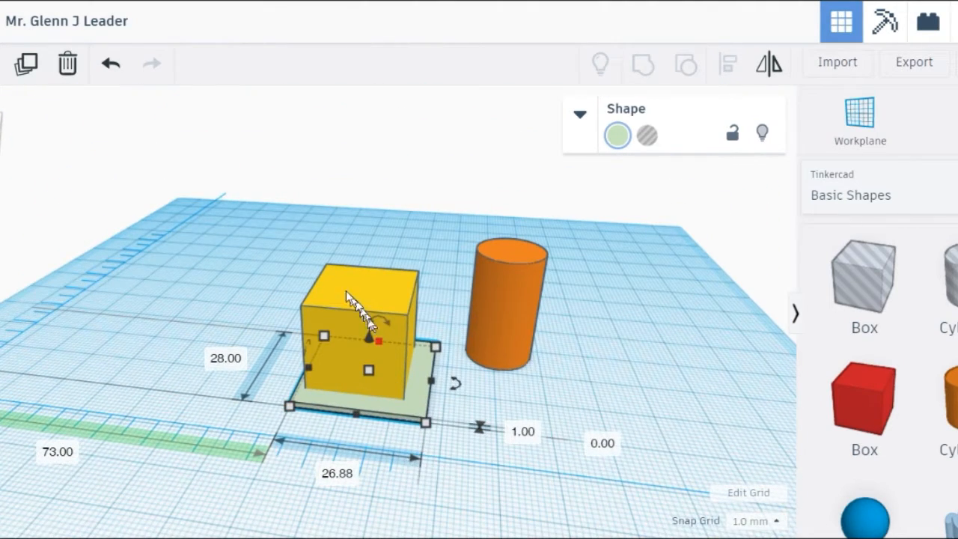
Group the yellow box and the green plate into one all-yellow object
left_click_drag(316, 256, 436, 482)
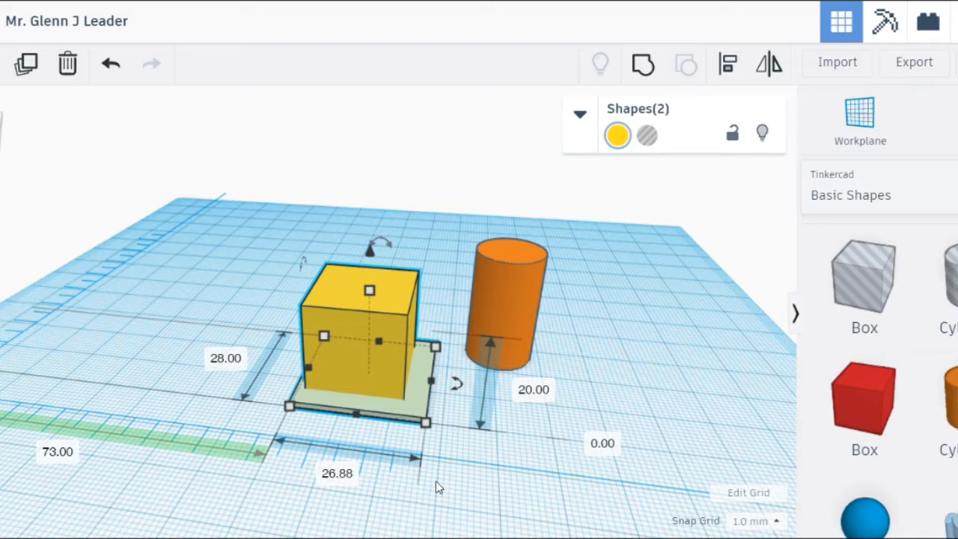
mouse_move(420, 510)
right_mouse_down()
mouse_move(440, 538)
mouse_move(419, 526)
right_mouse_up()
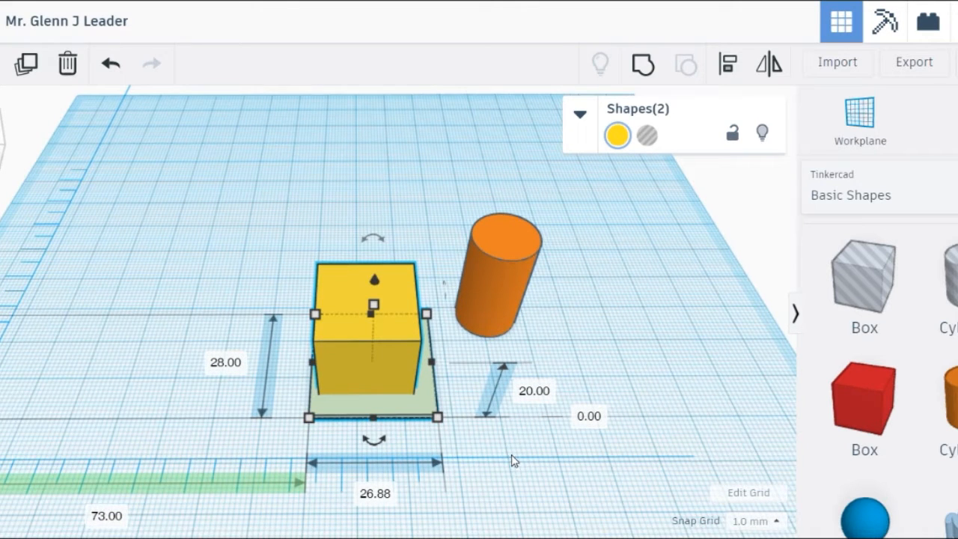
left_click(641, 67)
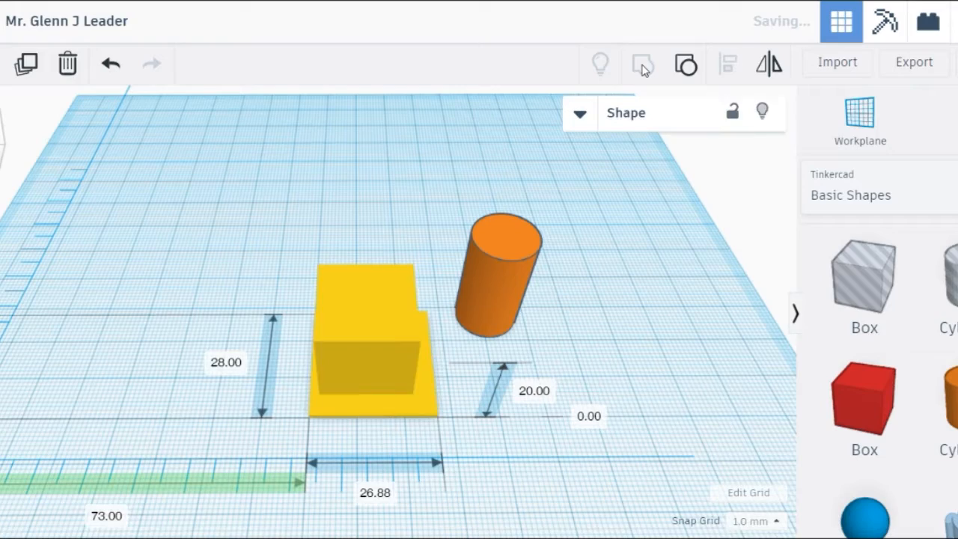
right_click_drag(560, 496, 462, 505)
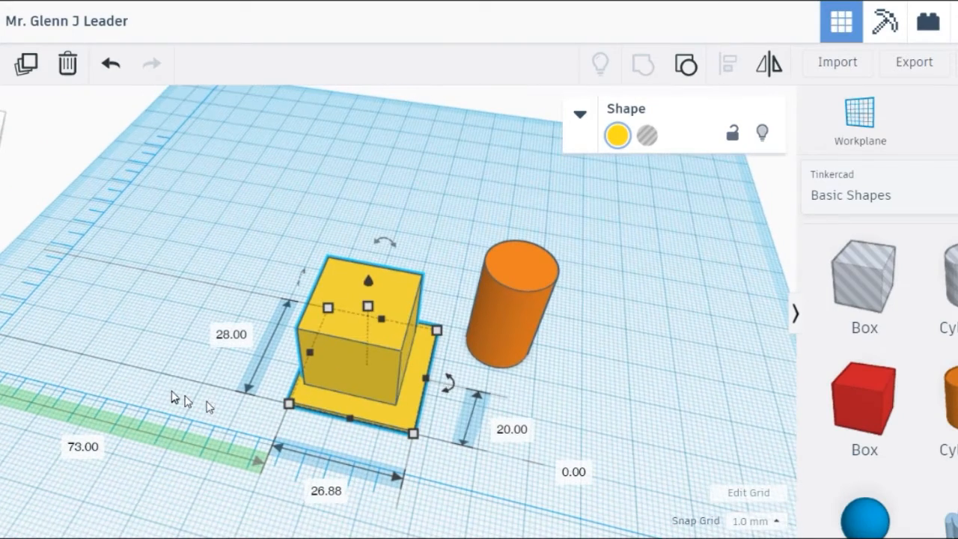
left_click(174, 394)
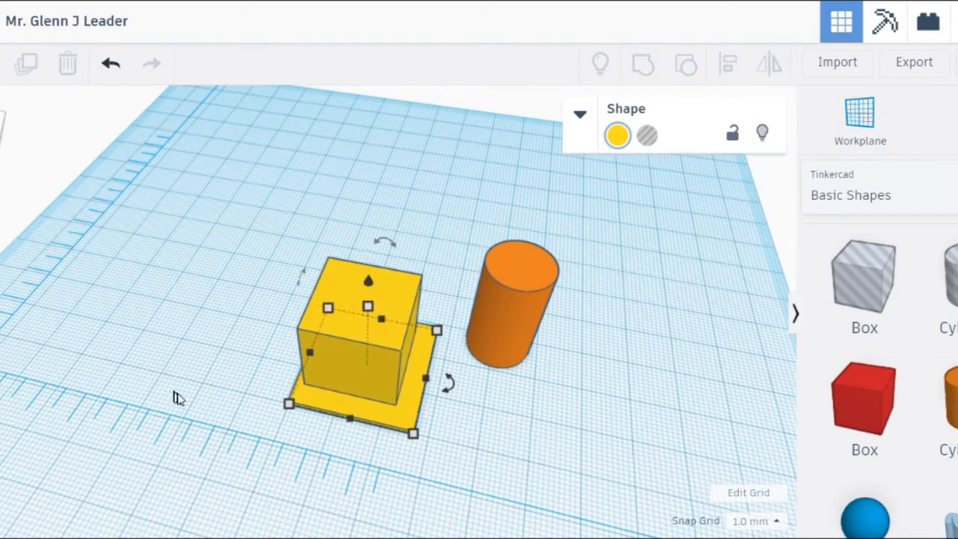
Move the yellow box-and-plate group to a new spot, 64.12 mm along the ruler
left_click(352, 360)
left_click_drag(349, 354, 310, 370)
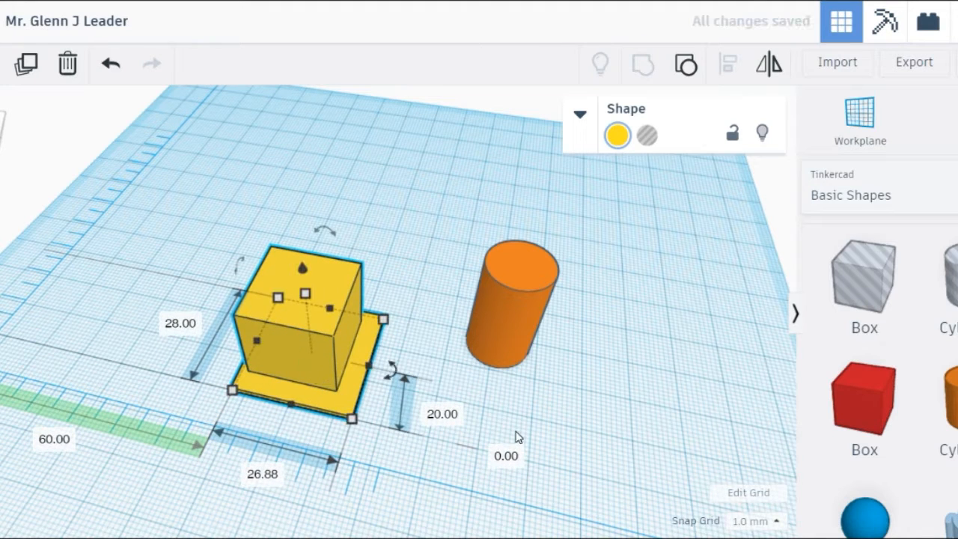
left_click(470, 434)
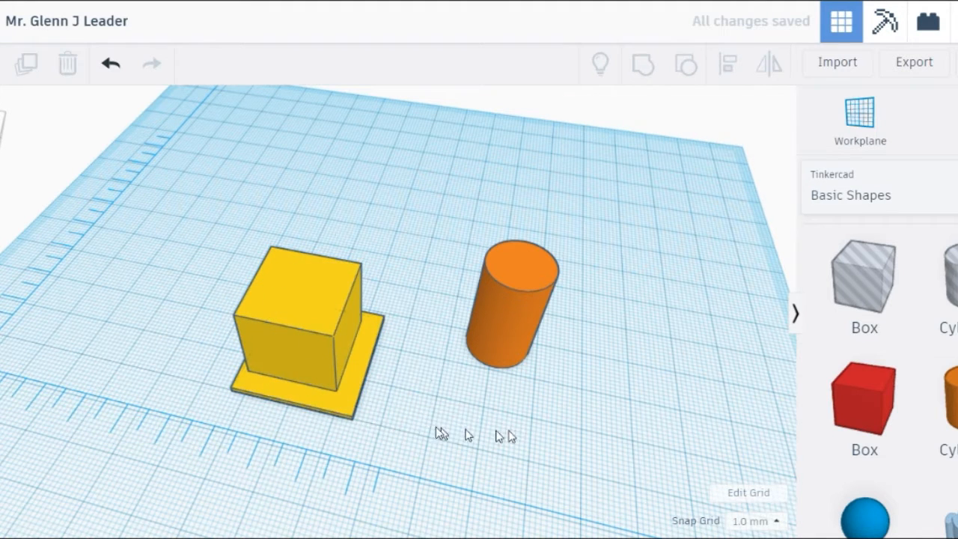
left_click(345, 413)
left_click_drag(358, 420, 374, 382)
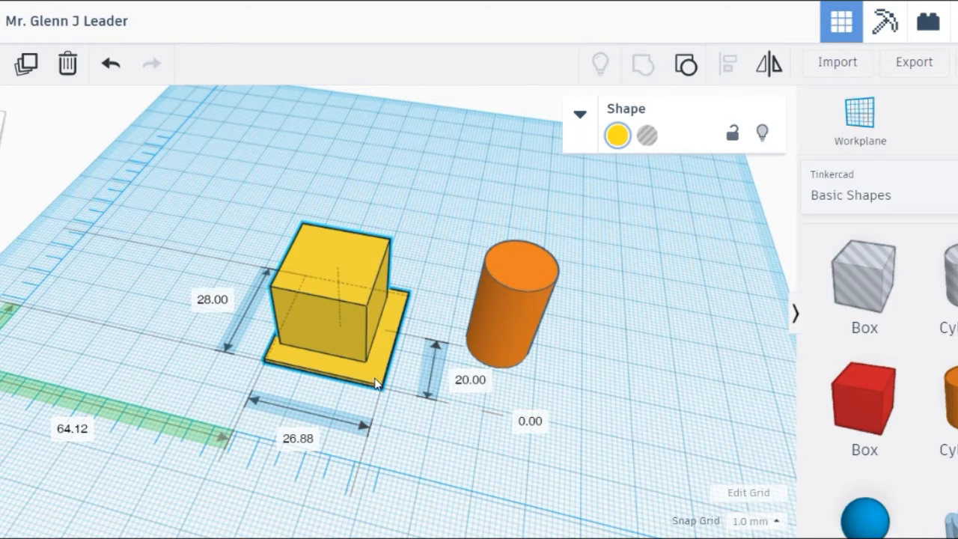
left_click_drag(377, 383, 377, 385)
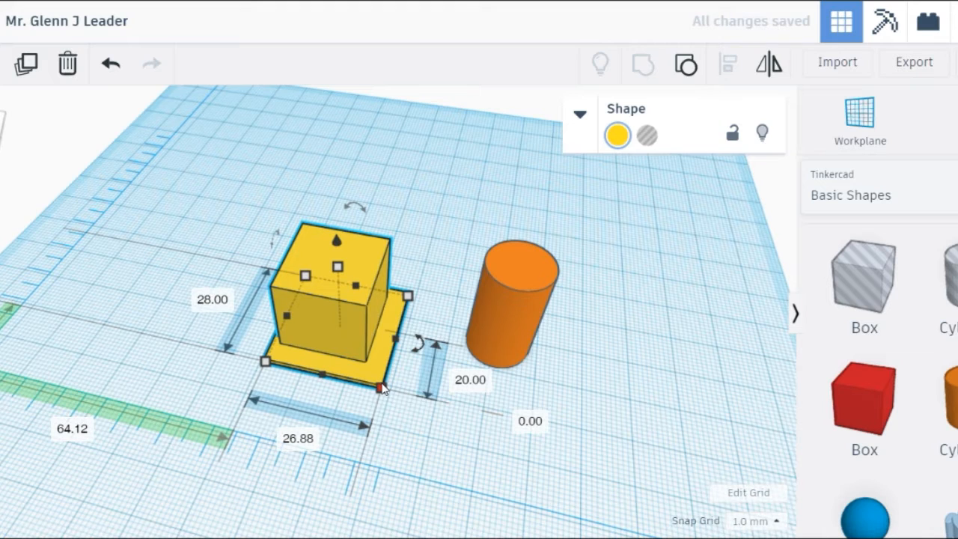
Ungroup the box and plate, and nudge the yellow box slightly on the plate
left_click(685, 67)
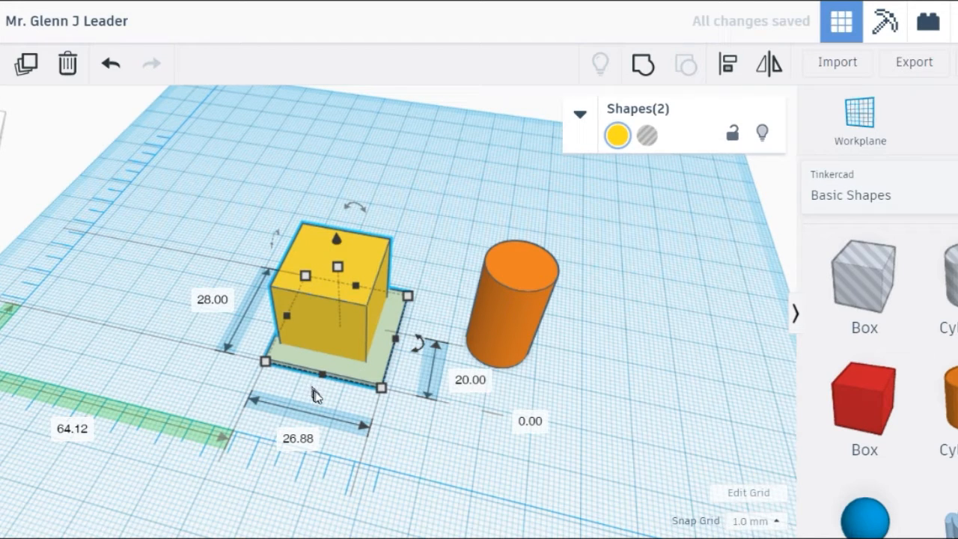
left_click(331, 321)
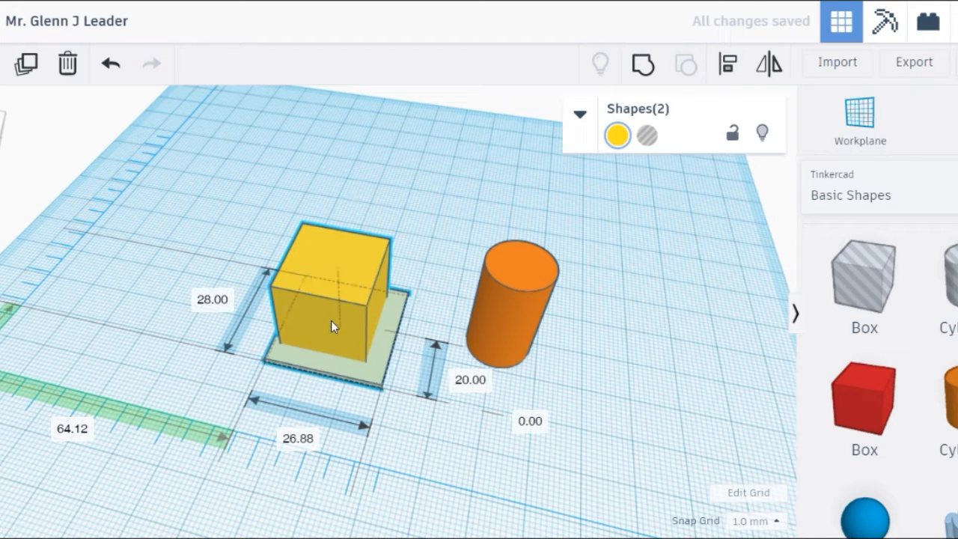
left_click(167, 297)
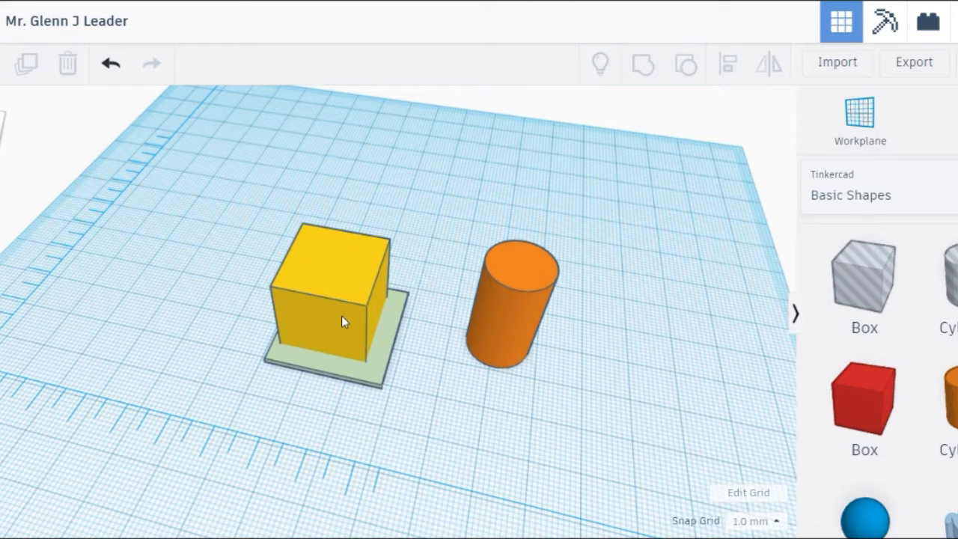
left_click(340, 318)
left_click_drag(334, 318, 340, 322)
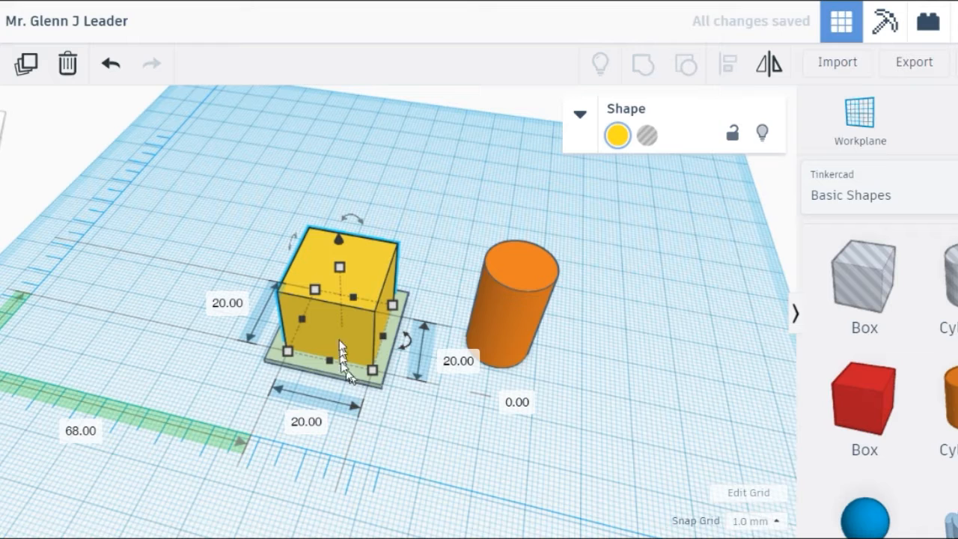
Regroup the box and plate into a single yellow object
left_click_drag(400, 412, 252, 220)
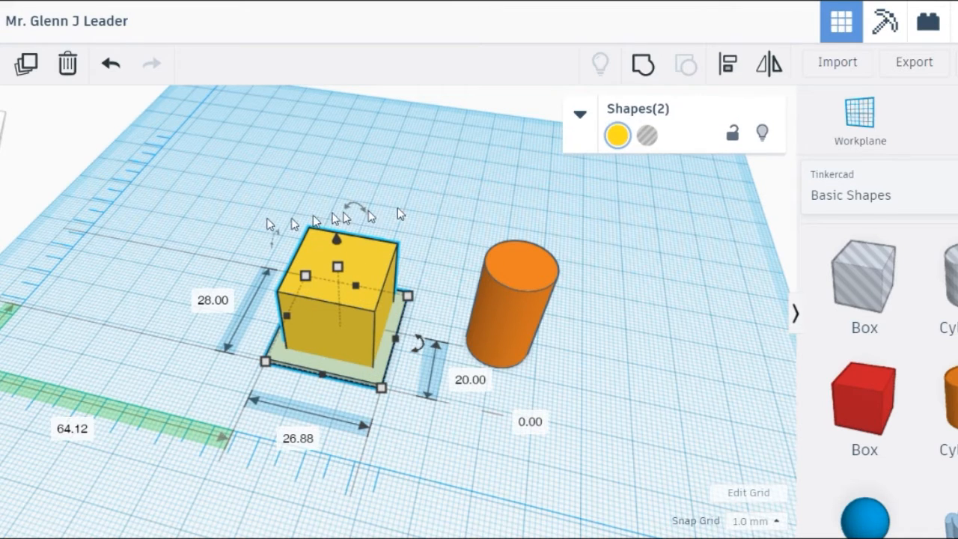
left_click(643, 66)
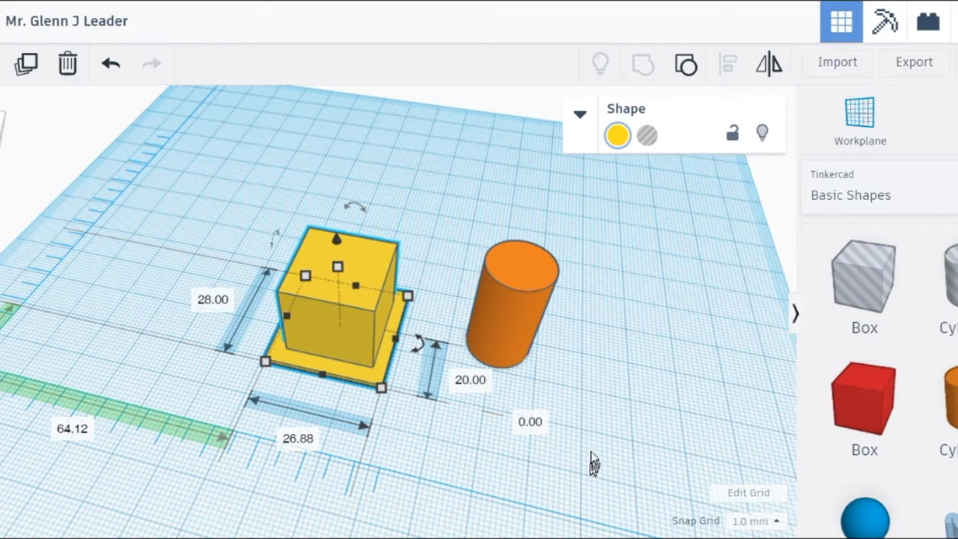
left_click(518, 327)
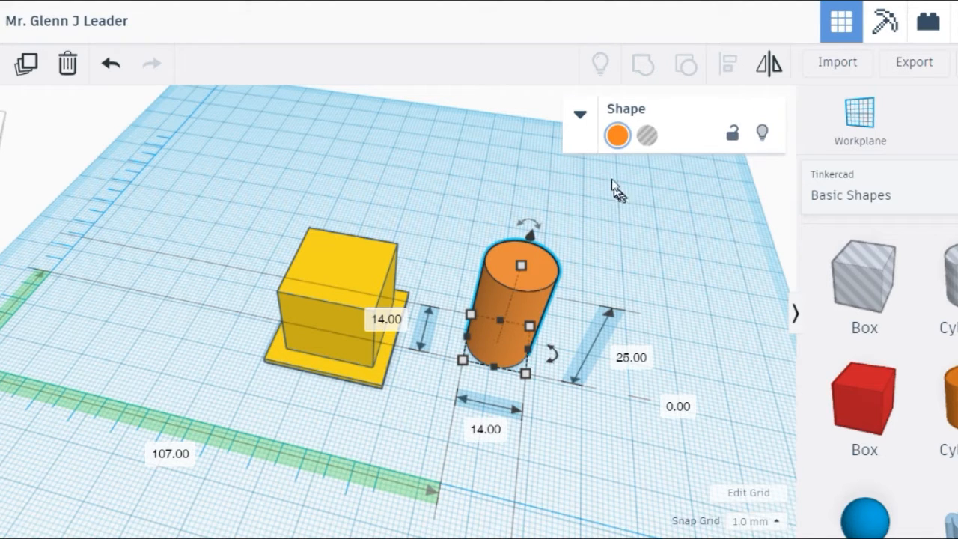
Make the orange cylinder a hole and move it into the yellow box's back corner
left_click(645, 137)
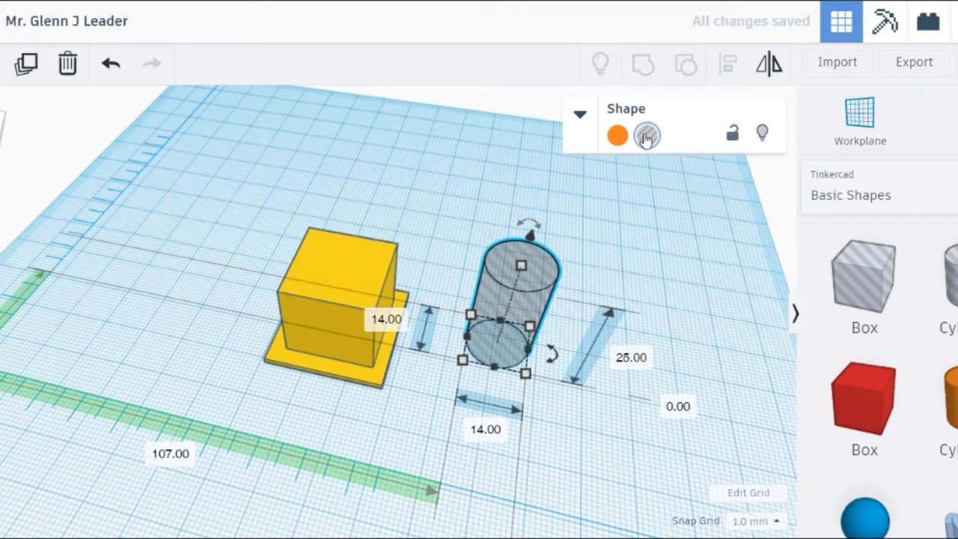
mouse_move(630, 466)
right_mouse_down()
mouse_move(635, 423)
mouse_move(640, 474)
right_mouse_up()
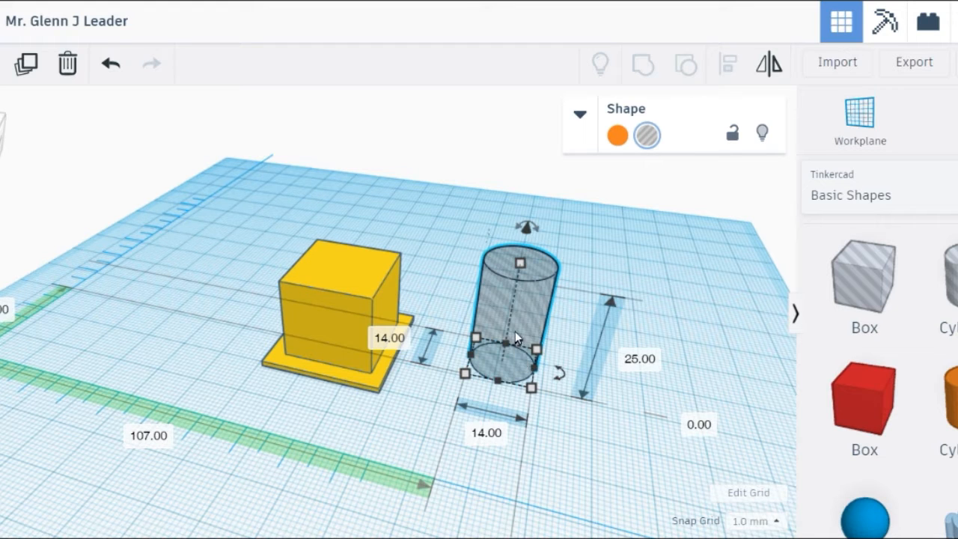
left_click_drag(515, 331, 375, 326)
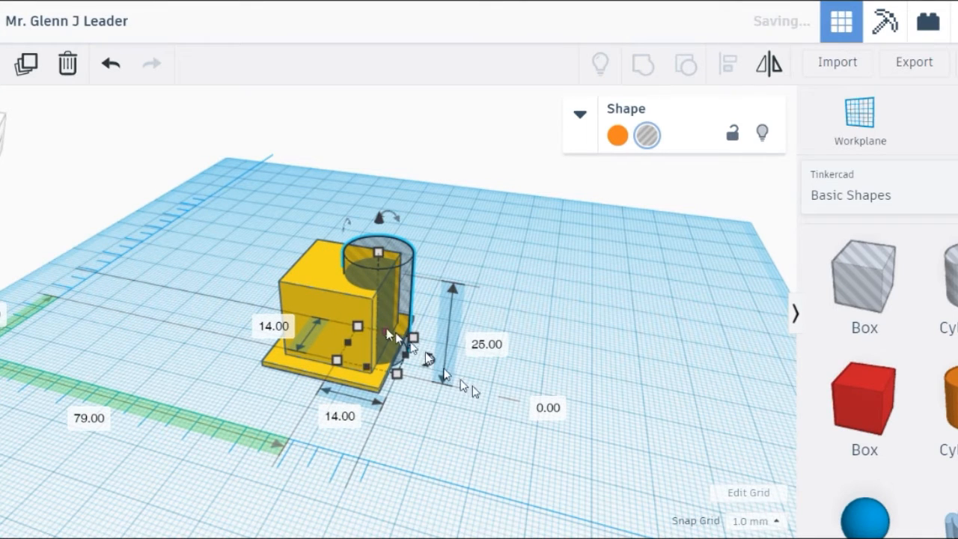
right_click_drag(619, 433, 659, 486)
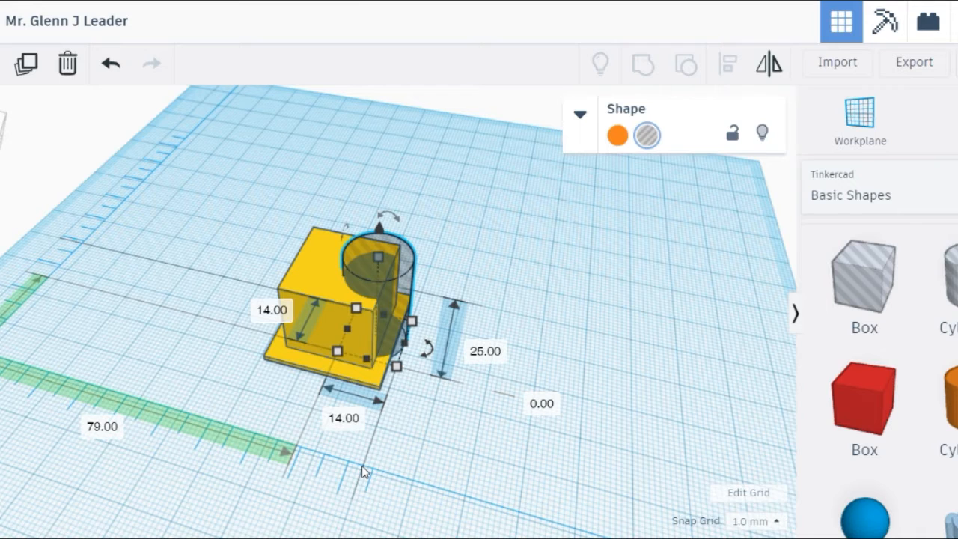
left_click_drag(288, 174, 451, 423)
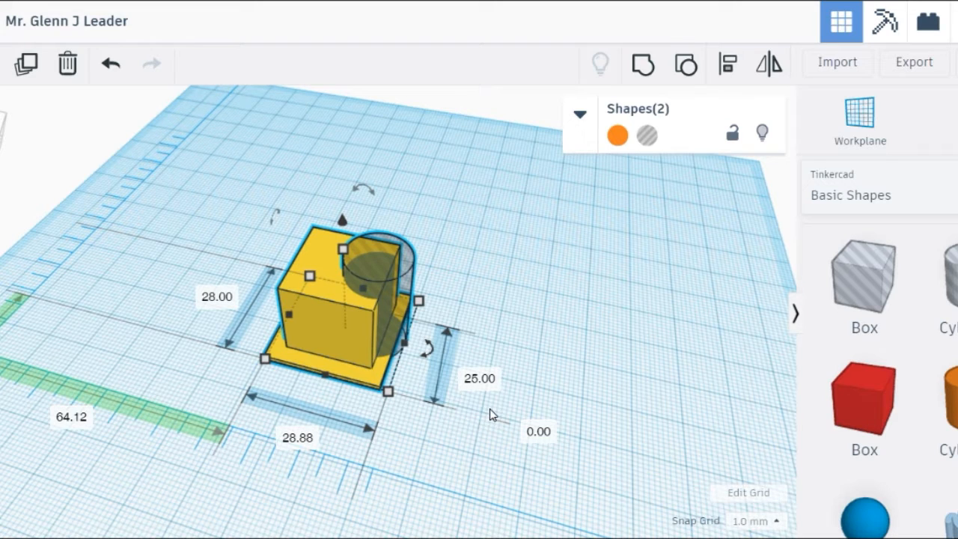
Group the cylinder hole with the yellow box to cut a curved notch into its corner
left_click(643, 66)
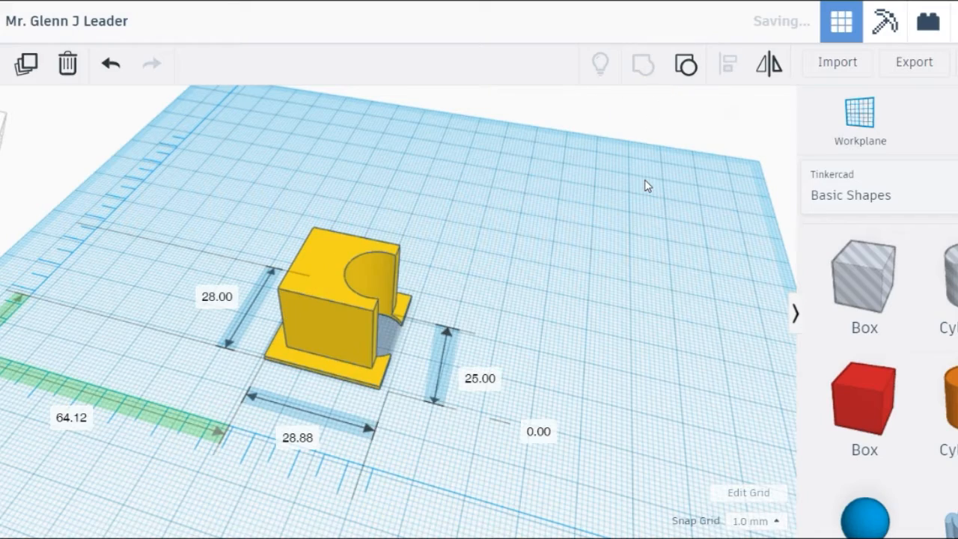
right_click_drag(641, 411, 630, 381)
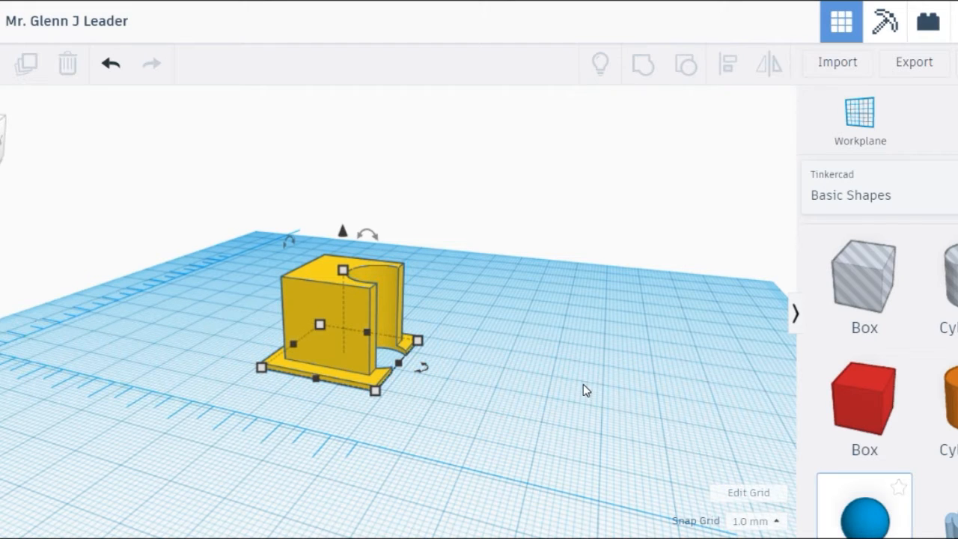
Add a 13 mm sphere raised 4 mm off the workplane and make it a hole
left_click_drag(838, 513, 584, 389)
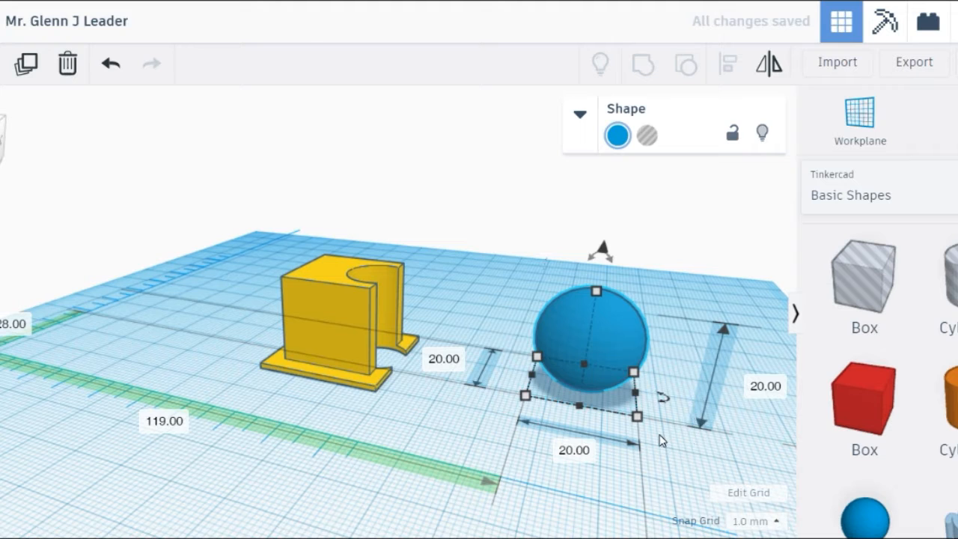
left_click_drag(641, 422, 602, 385)
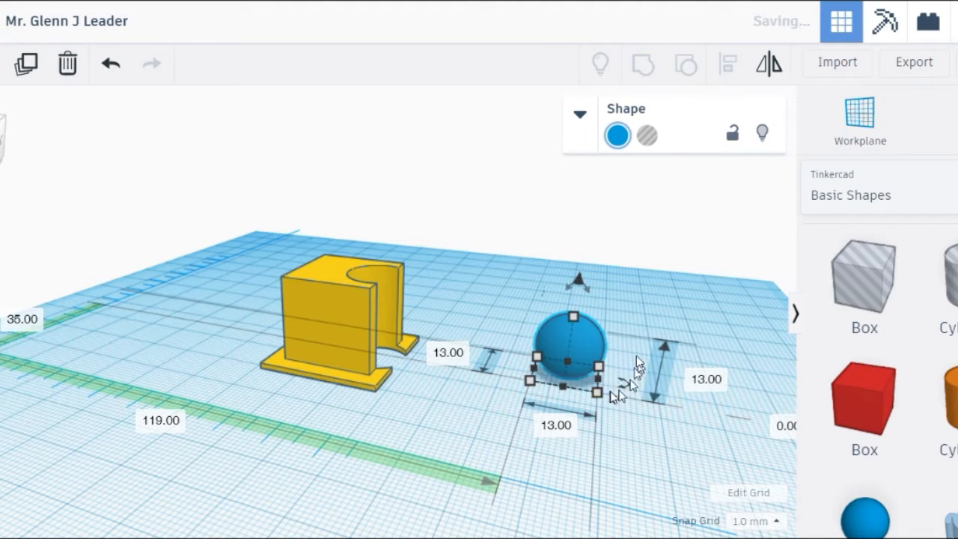
left_click_drag(576, 276, 579, 262)
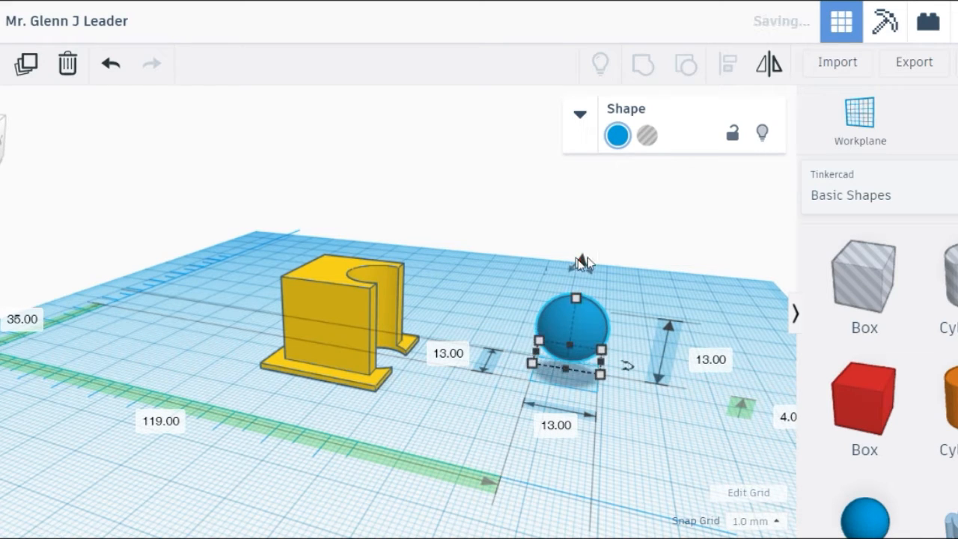
left_click(643, 138)
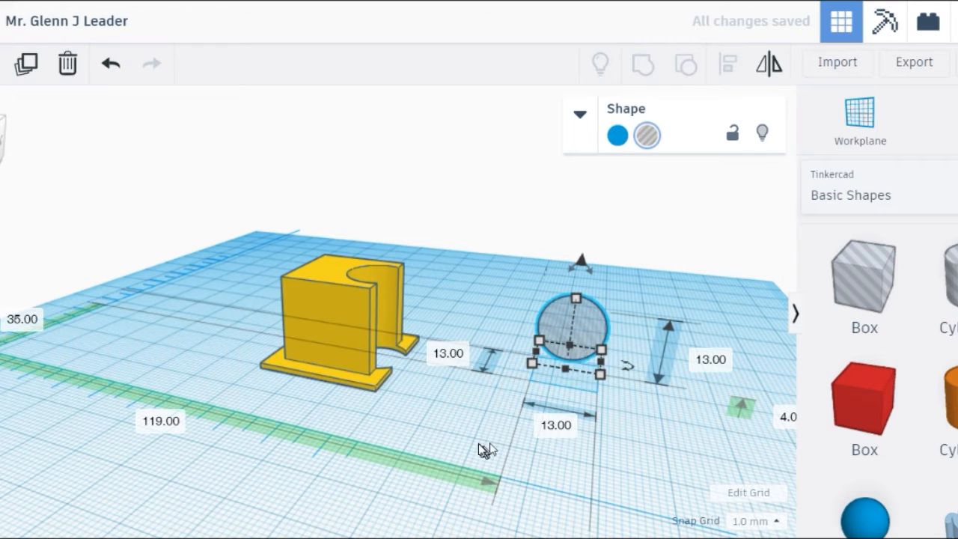
Nudge the sphere hole with the arrow keys until it sits centred in the curved notch
key("Left")
key("Left")
key("Left")
key("Left")
key("Left")
key("Left")
key("Left")
key("Left")
key("Left")
key("Left")
key("Left")
key("Left")
key("Left")
key("Left")
key("Left")
key("Left")
key("Left")
key("Left")
key("Left")
key("Left")
key("Left")
key("Left")
key("Left")
key("Left")
key("Left")
key("Left")
key("Left")
key("Left")
key("Left")
key("Left")
key("Left")
key("Left")
key("Left")
key("Left")
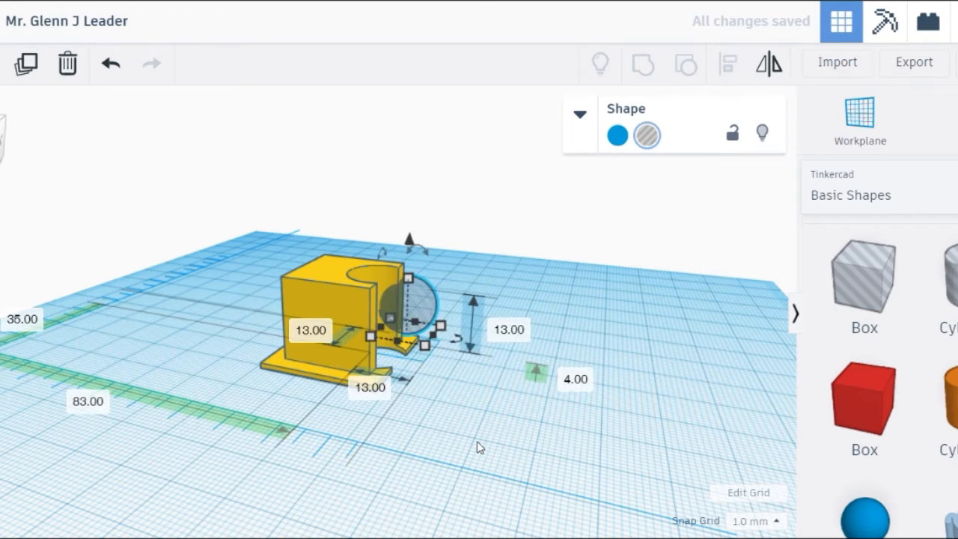
key("Left")
key("Left")
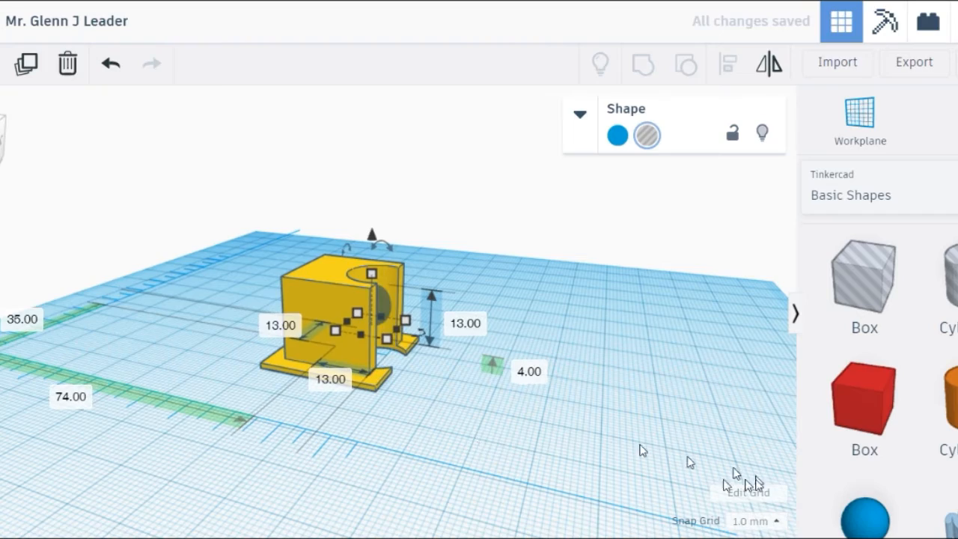
right_click_drag(624, 442, 417, 519)
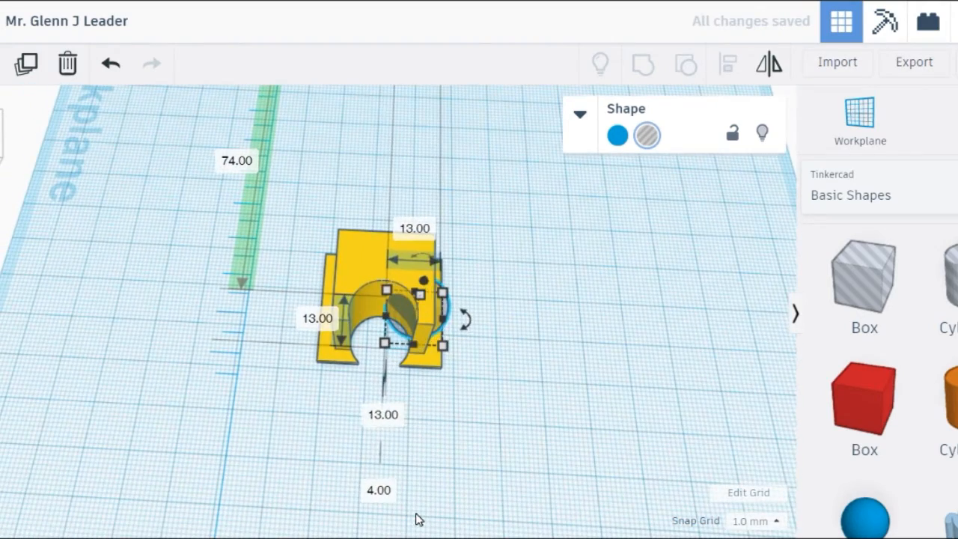
key("Left")
key("Left")
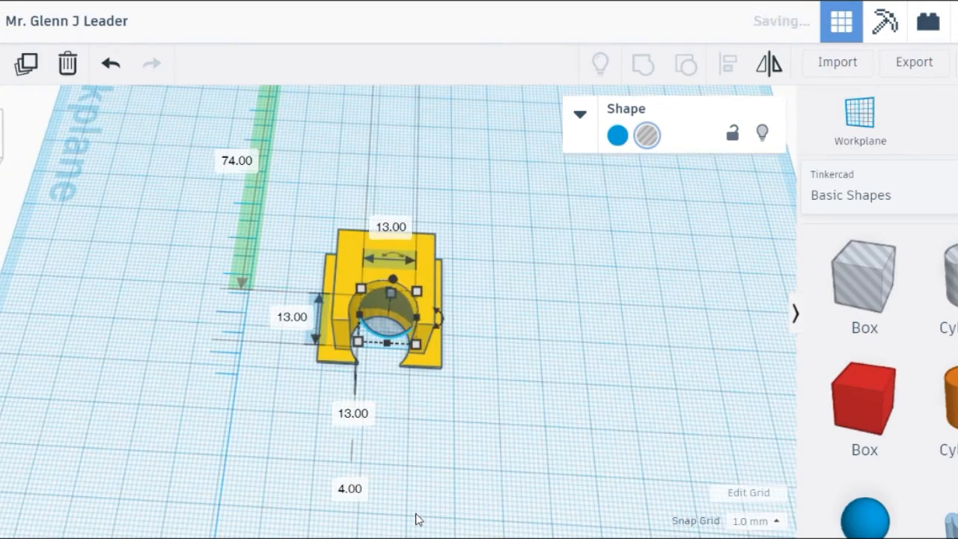
key("Left")
key("Left")
key("Left")
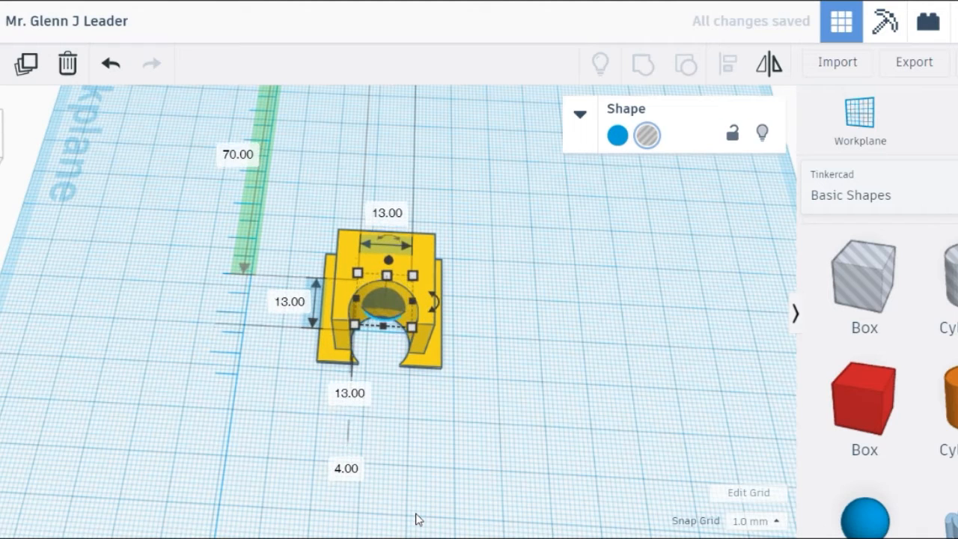
key("Down")
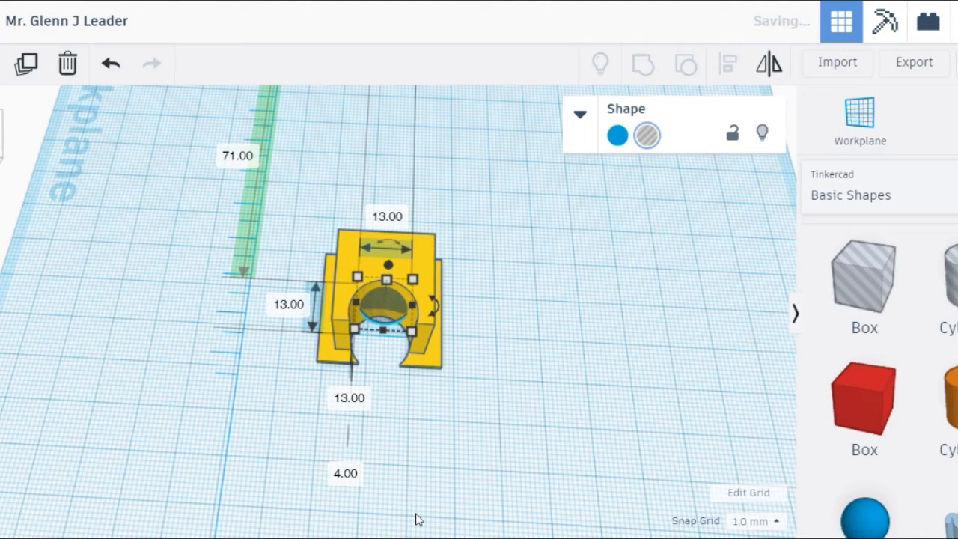
right_click_drag(192, 462, 430, 411)
Group the sphere hole with the yellow clip to carve a rounded cavity in the notch
left_click_drag(421, 418, 293, 154)
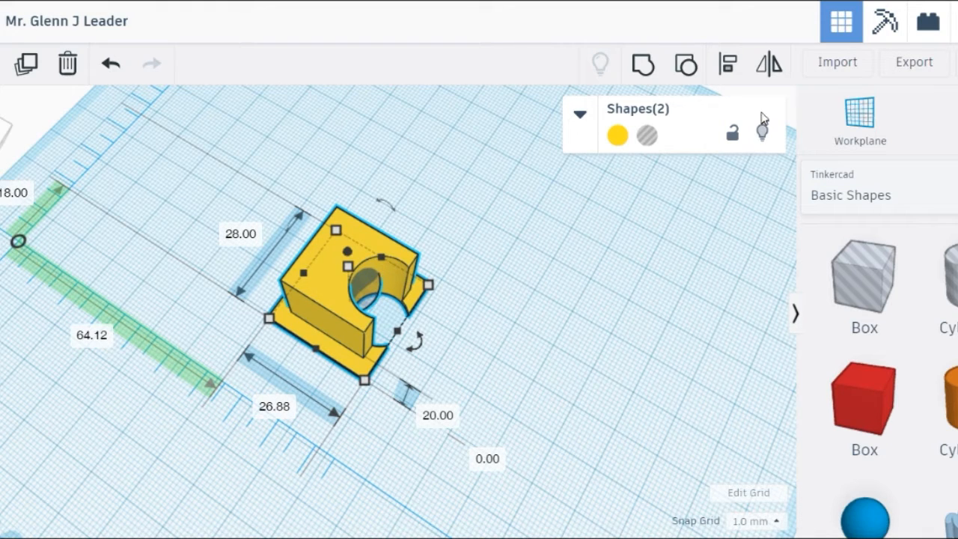
left_click(643, 67)
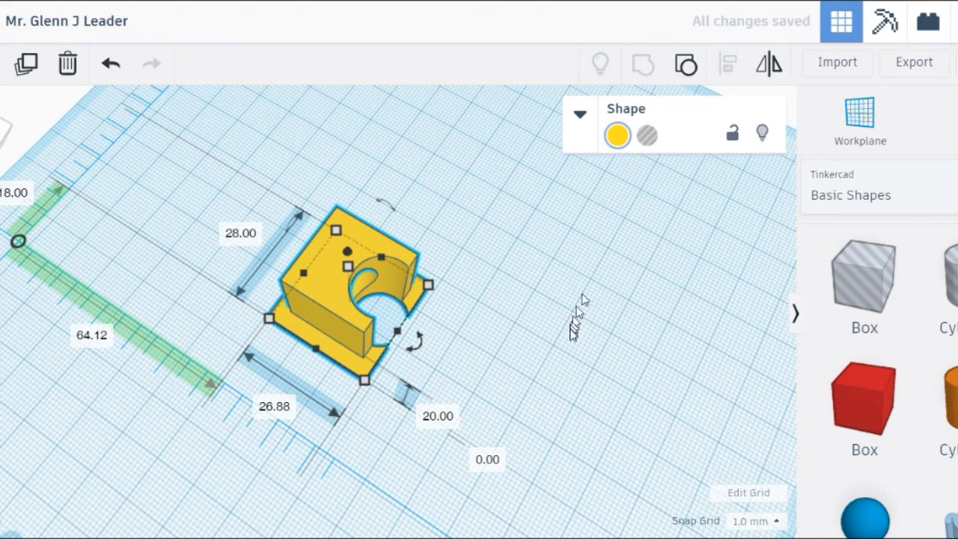
right_click_drag(591, 389, 633, 336)
right_click_drag(224, 453, 274, 460)
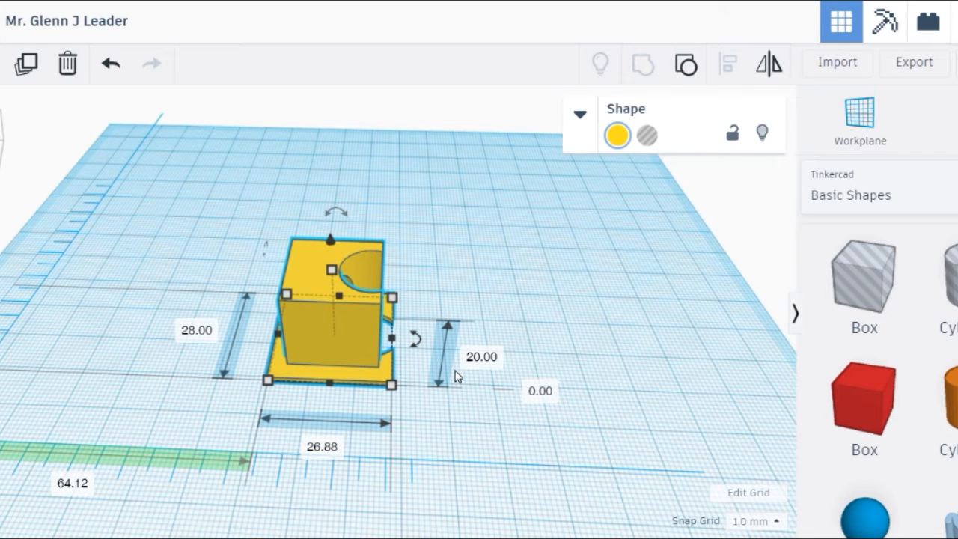
Make the yellow clip a hole, then add a red box scaled to a 32 mm cube
left_click(647, 135)
right_click_drag(575, 443, 769, 407)
left_click(875, 389)
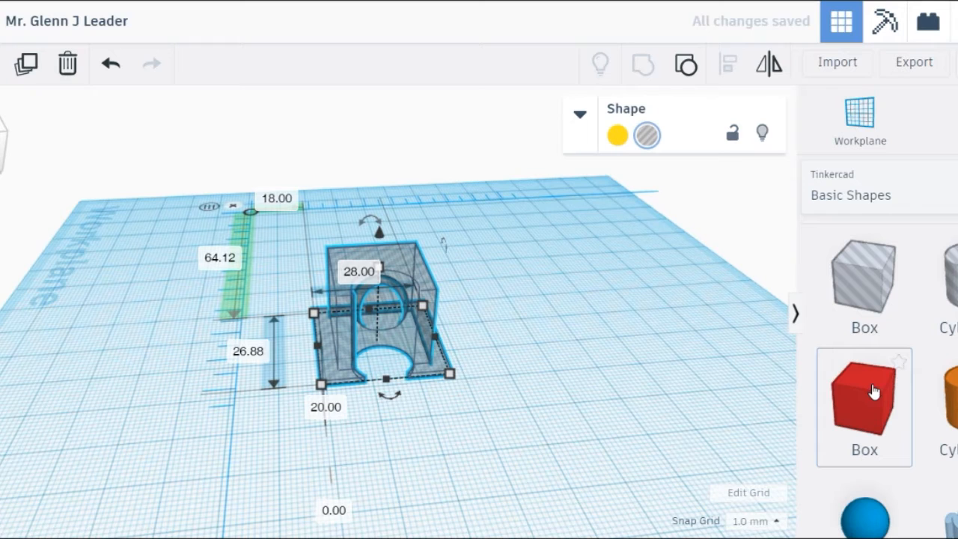
left_click(605, 332)
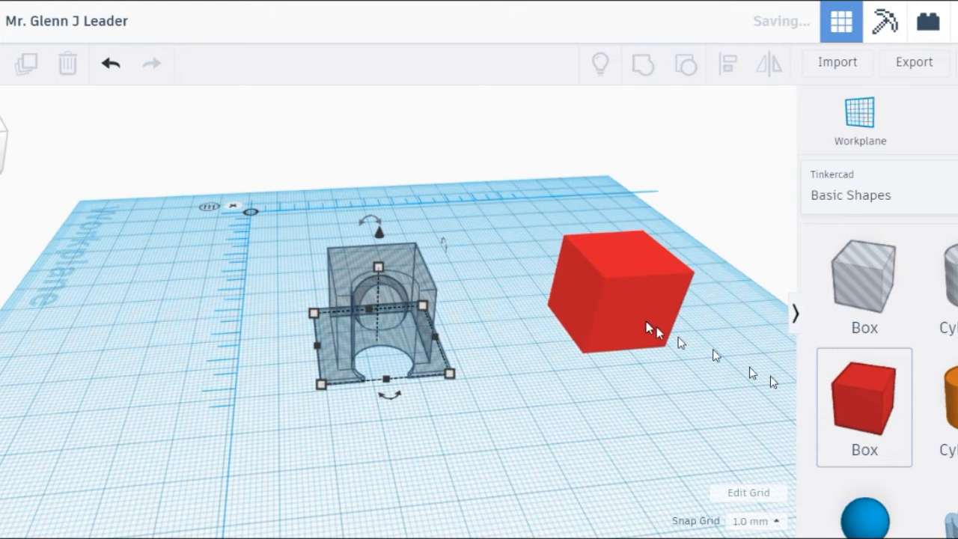
left_click(605, 341)
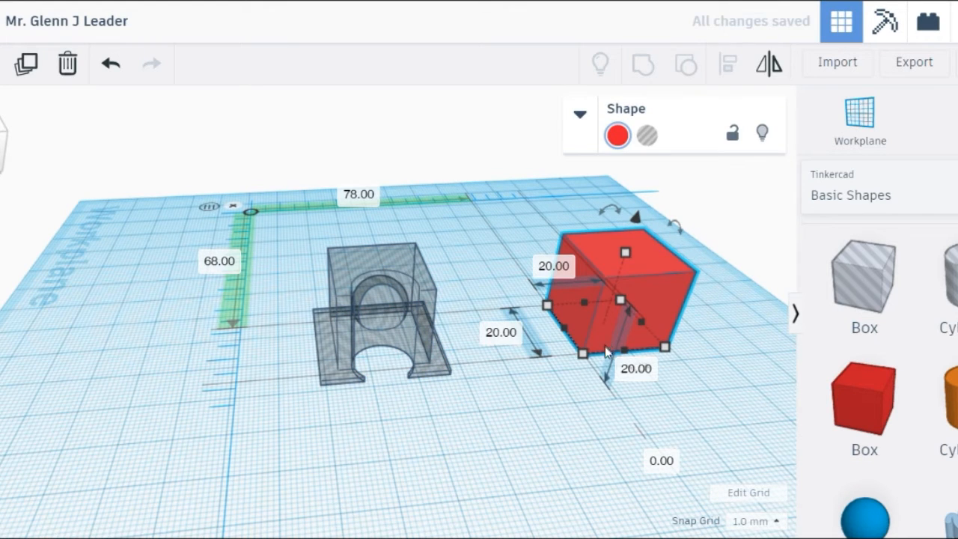
left_click_drag(585, 358, 559, 396)
Move the red 32 mm cube over the clip hole and select both shapes
right_click_drag(182, 512, 479, 532)
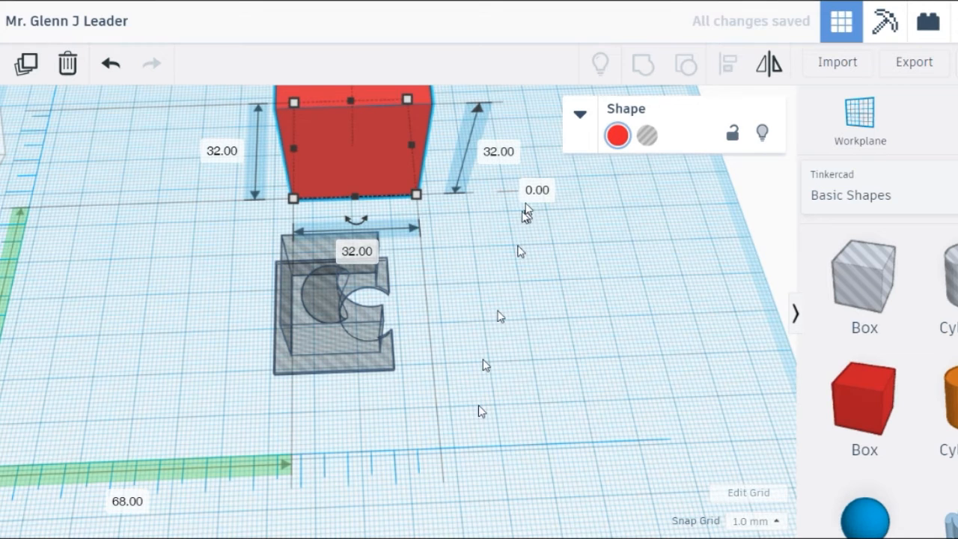
key("Down")
key("Down")
key("Down")
key("Down")
key("Down")
key("Down")
key("Down")
key("Down")
key("Down")
key("Down")
key("Down")
key("Down")
key("Down")
key("Down")
key("Down")
key("Down")
key("Down")
key("Down")
key("Down")
key("Down")
key("Down")
key("Down")
key("Down")
key("Down")
key("Down")
key("Down")
key("Down")
key("Down")
key("Down")
key("Down")
key("Down")
key("Down")
key("Down")
key("Down")
key("Down")
key("Down")
key("Down")
key("Down")
key("Down")
key("Down")
key("Down")
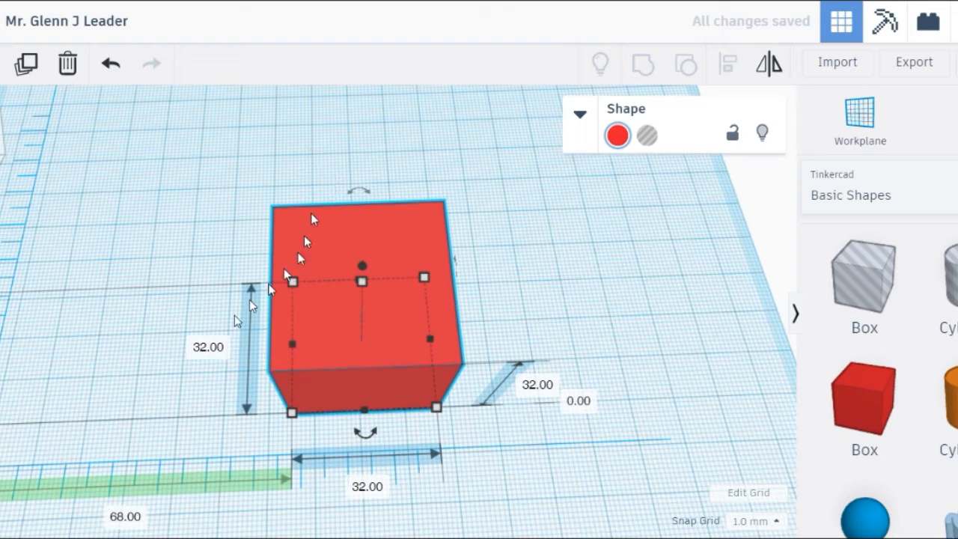
right_click_drag(453, 479, 521, 436)
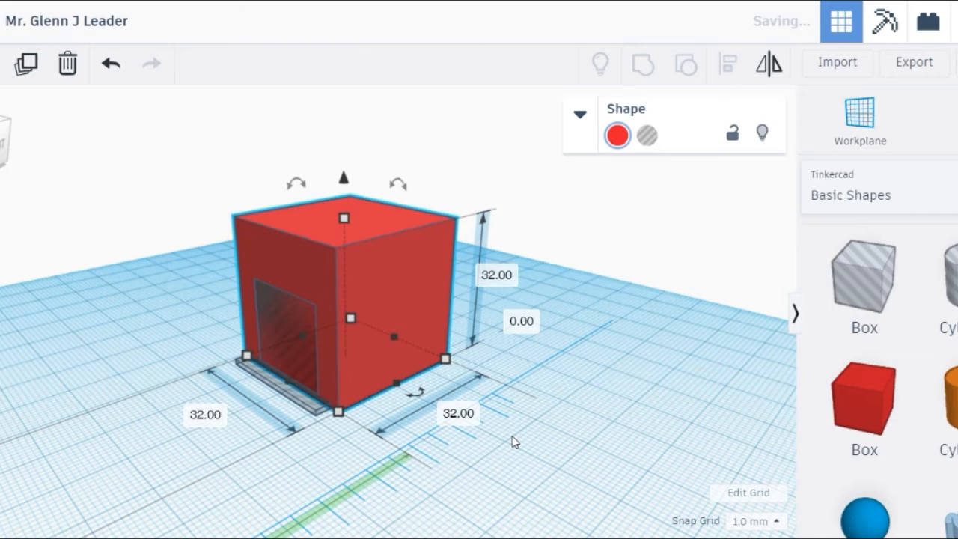
right_click_drag(528, 443, 414, 531)
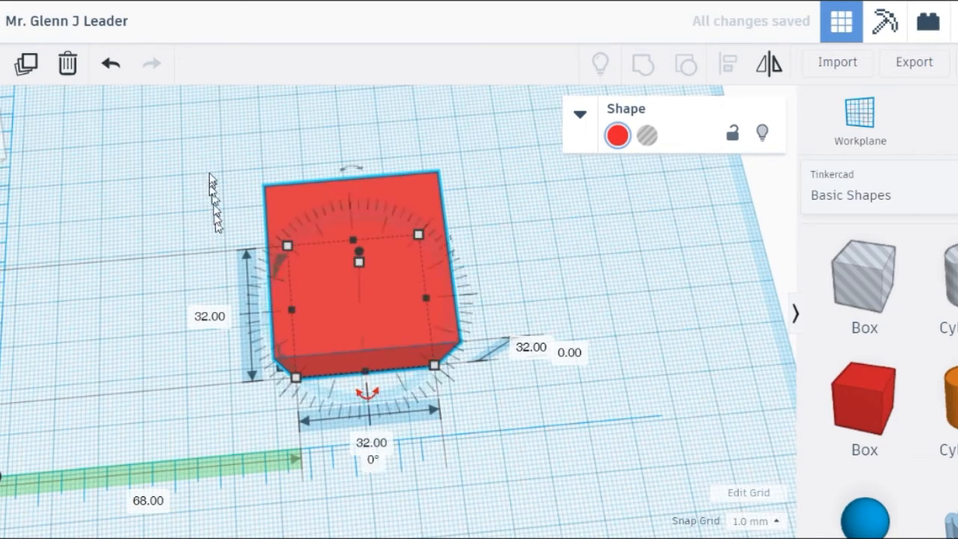
left_click_drag(220, 147, 536, 470)
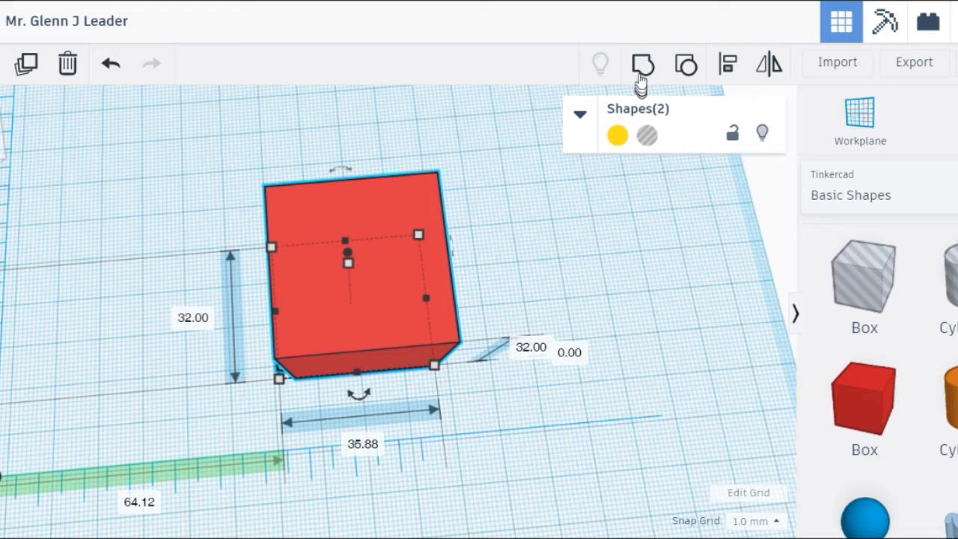
Group the clip hole with the red 32 mm cube, then orbit below to inspect the clip-shaped cavity
left_click(641, 65)
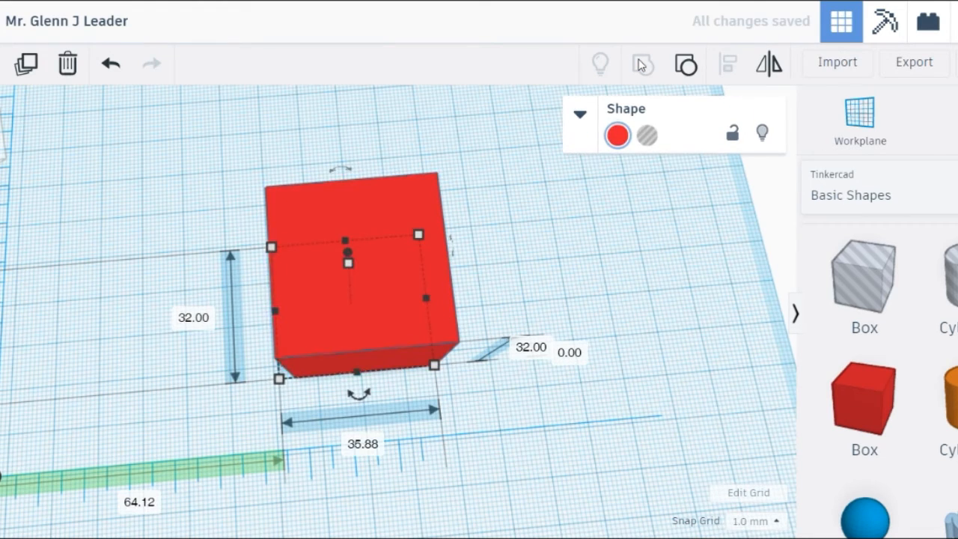
right_click_drag(437, 476, 904, 73)
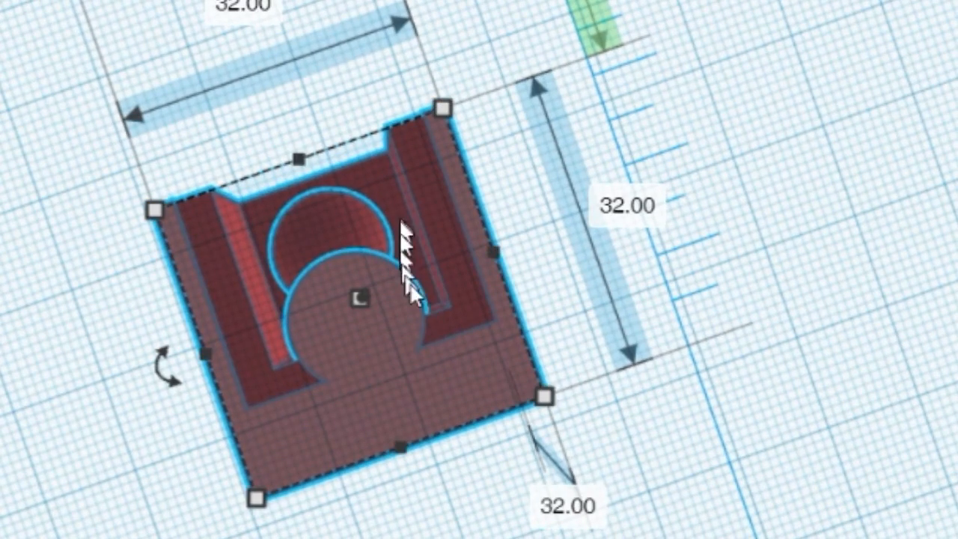
right_click_drag(49, 376, 89, 520)
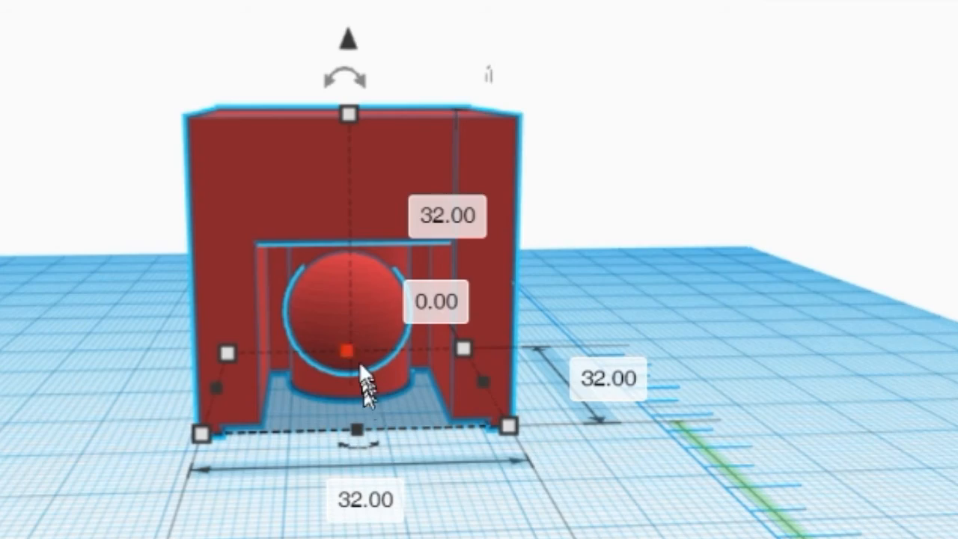
right_click_drag(516, 533, 530, 180)
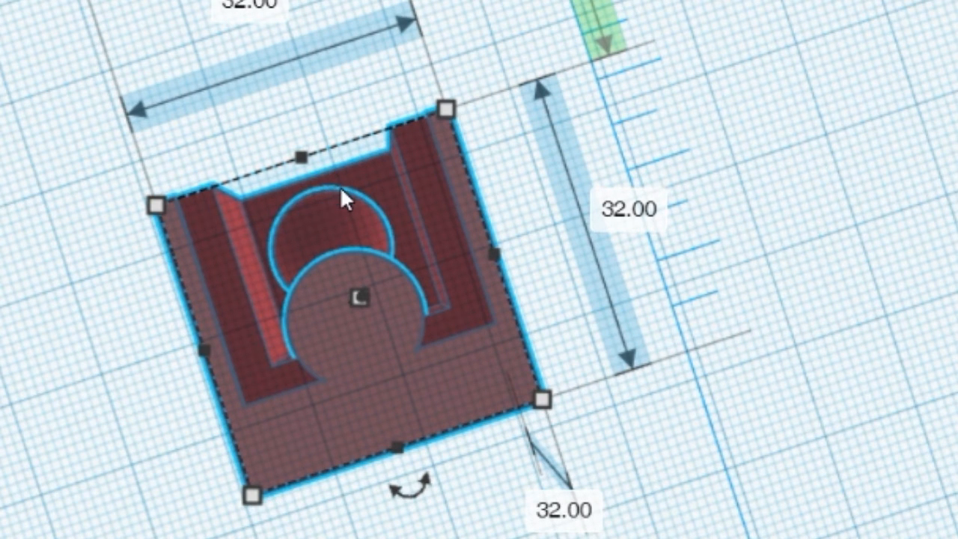
right_click_drag(805, 208, 589, 536)
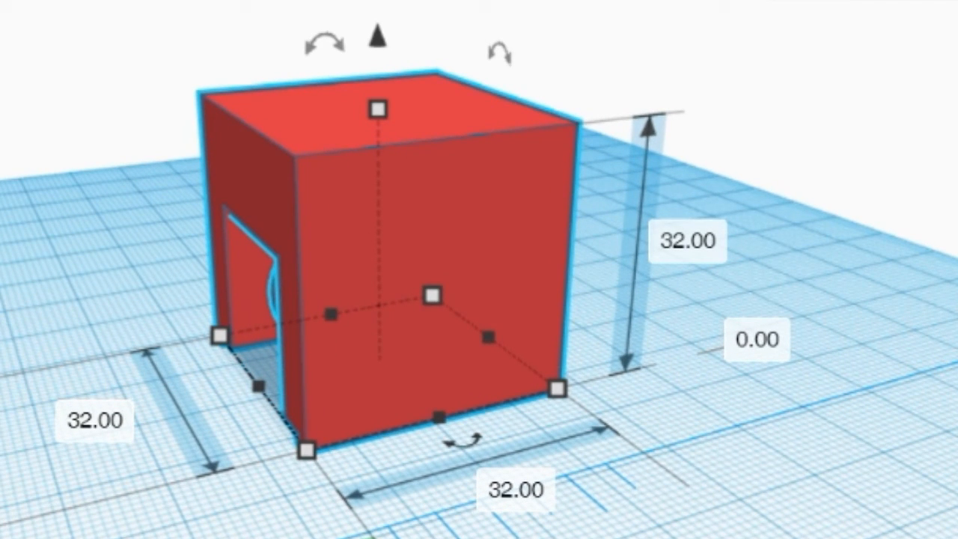